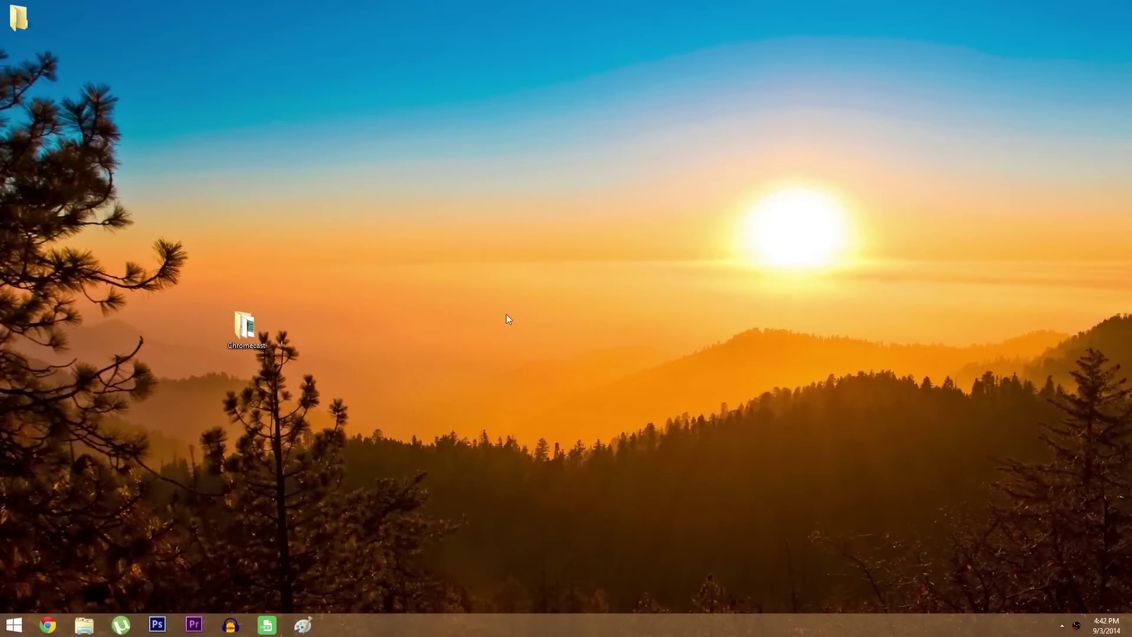
Step: Extract the HubCap folder from HubCap.zip into the Chromecast folder using 7-Zip
{"action": "left_click_drag", "start_coordinate": [257, 327], "coordinate": [392, 203]}
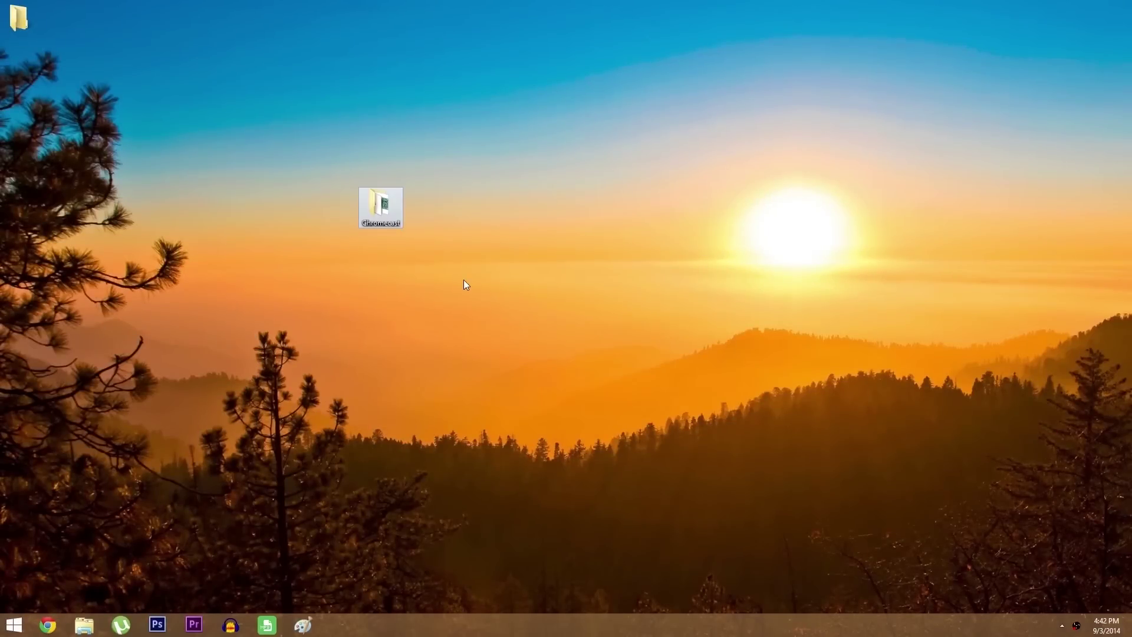
{"action": "double_click", "coordinate": [394, 205]}
{"action": "left_click", "coordinate": [718, 171]}
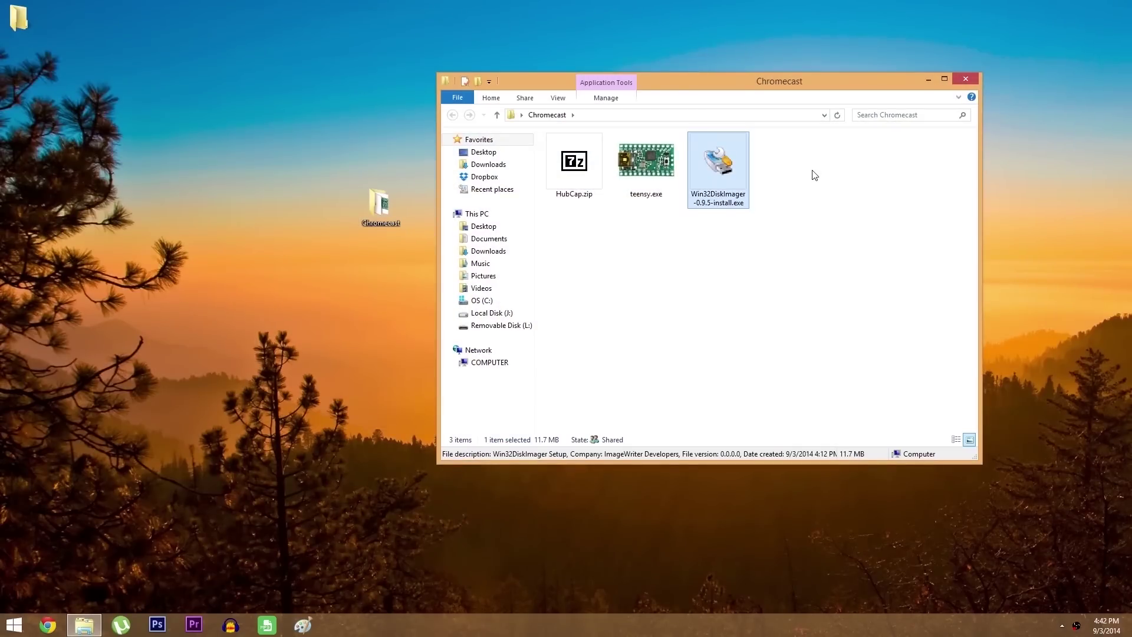
{"action": "mouse_move", "coordinate": [813, 170]}
{"action": "left_mouse_down"}
{"action": "mouse_move", "coordinate": [573, 170]}
{"action": "mouse_move", "coordinate": [820, 163]}
{"action": "left_mouse_up"}
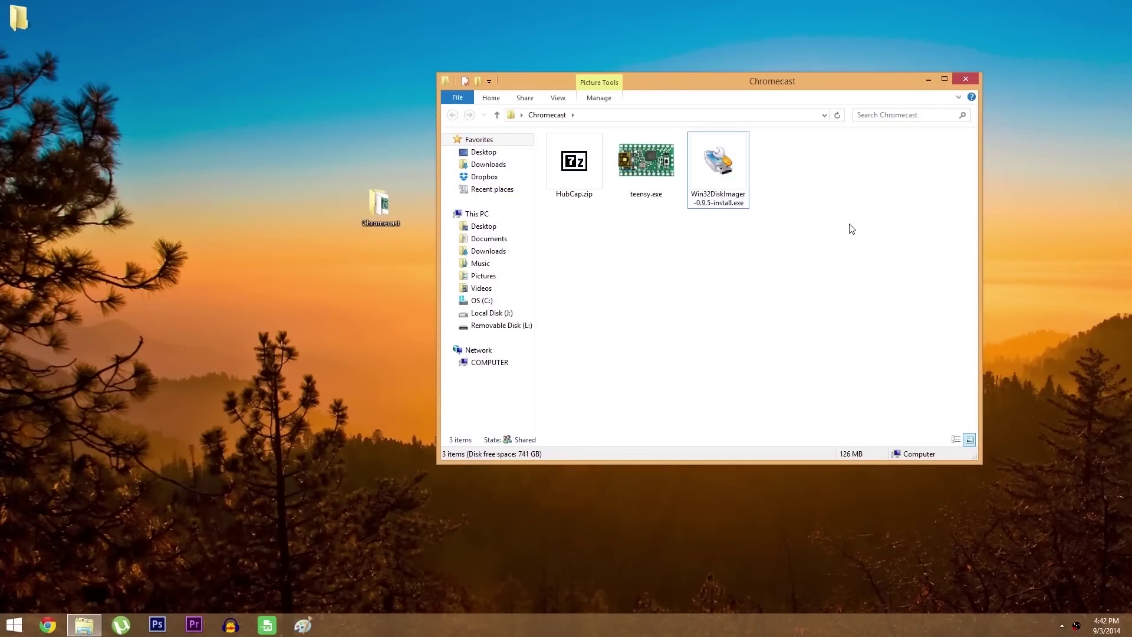
{"action": "double_click", "coordinate": [576, 160]}
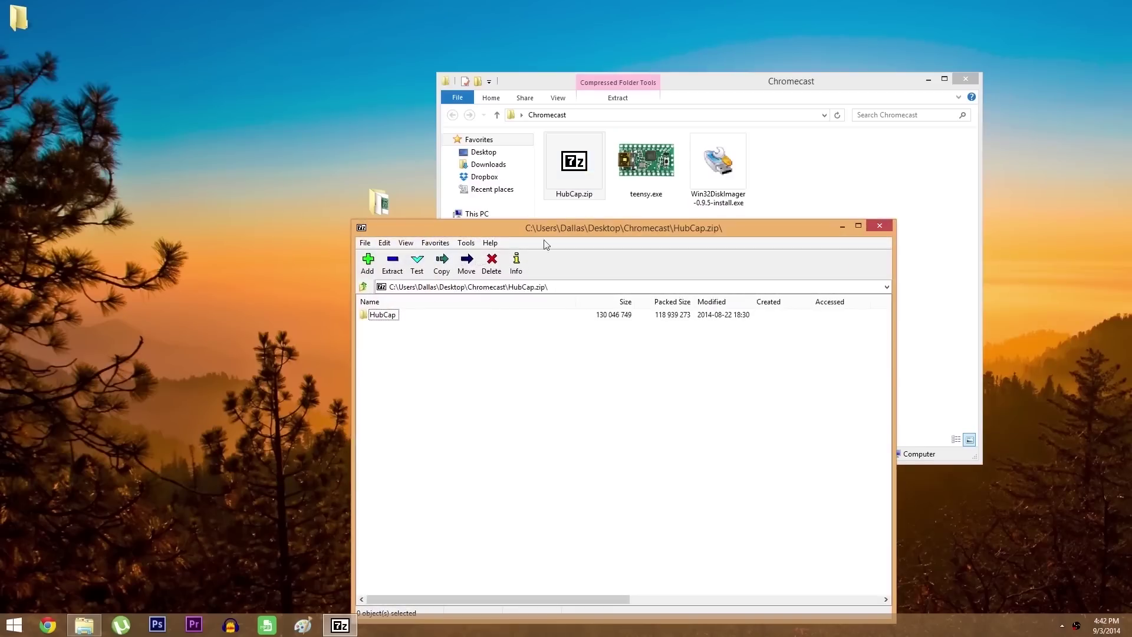
{"action": "left_click_drag", "start_coordinate": [380, 319], "coordinate": [508, 296]}
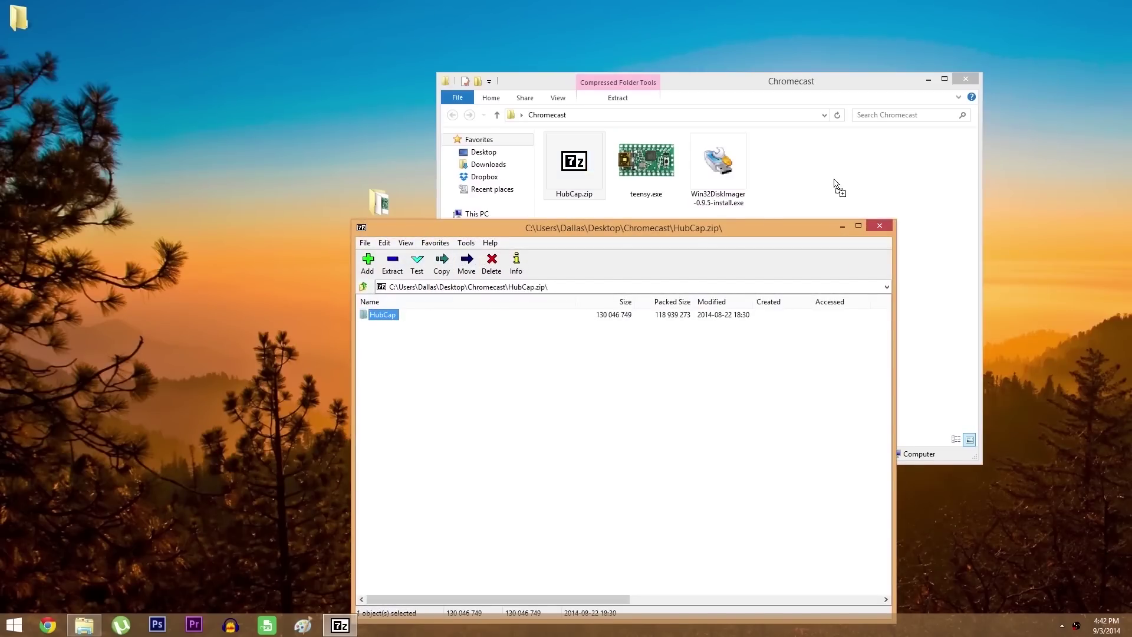
{"action": "left_click_drag", "start_coordinate": [834, 183], "coordinate": [837, 185]}
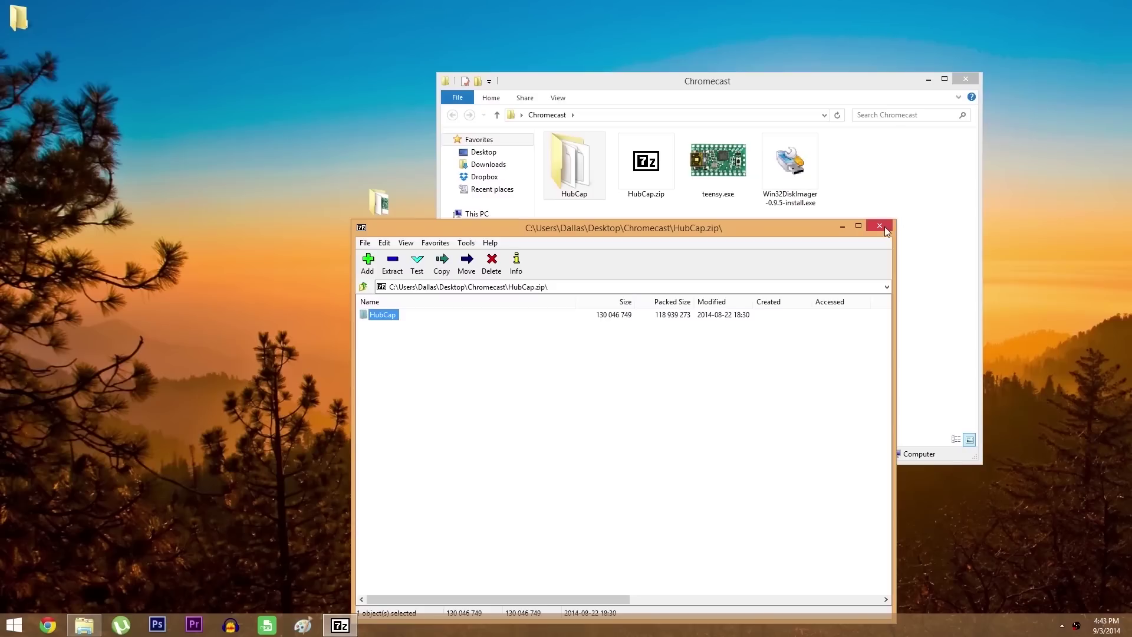
{"action": "left_click", "coordinate": [879, 226]}
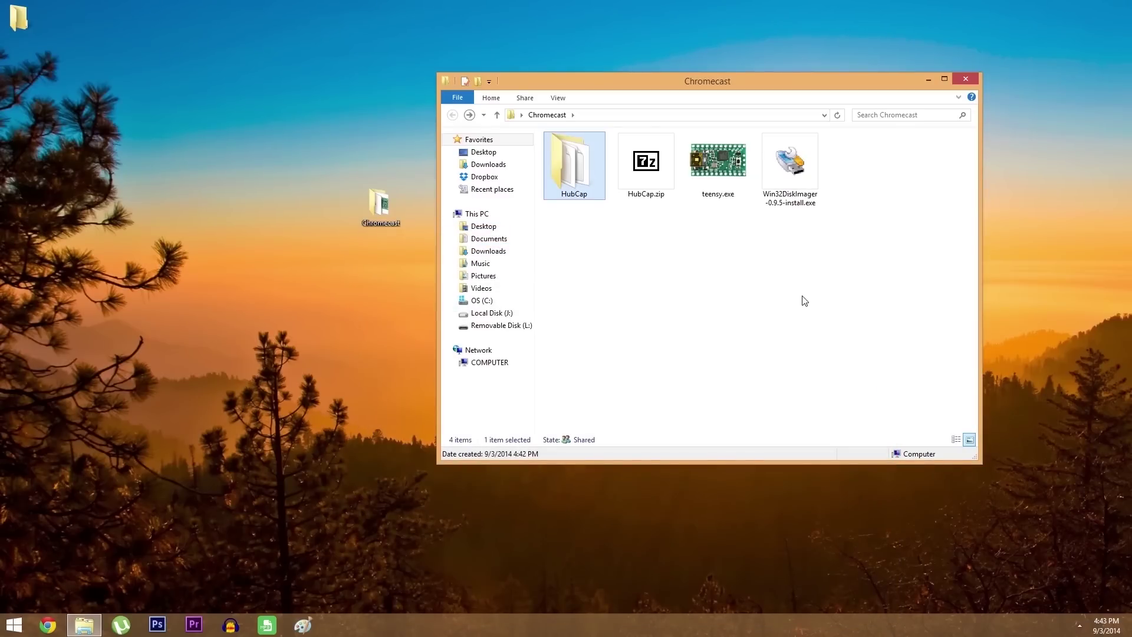
Step: Confirm the 103 MB Removable Disk (L:) is available in This PC, then return to Chromecast
{"action": "left_click", "coordinate": [471, 213]}
{"action": "left_click", "coordinate": [769, 316]}
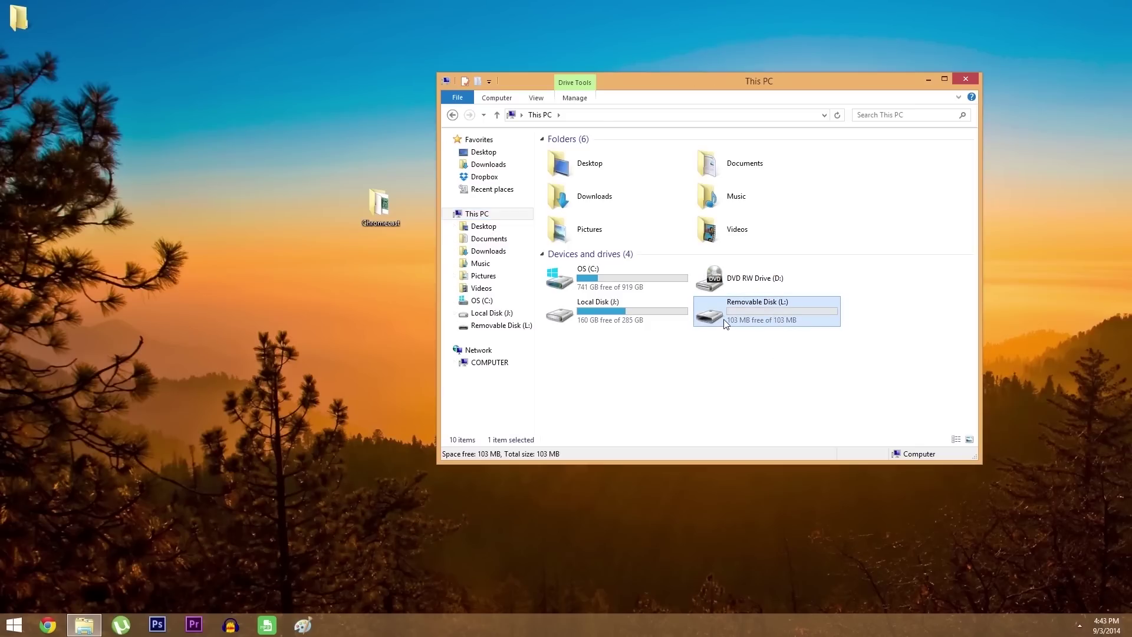
{"action": "key", "text": "alt+Left"}
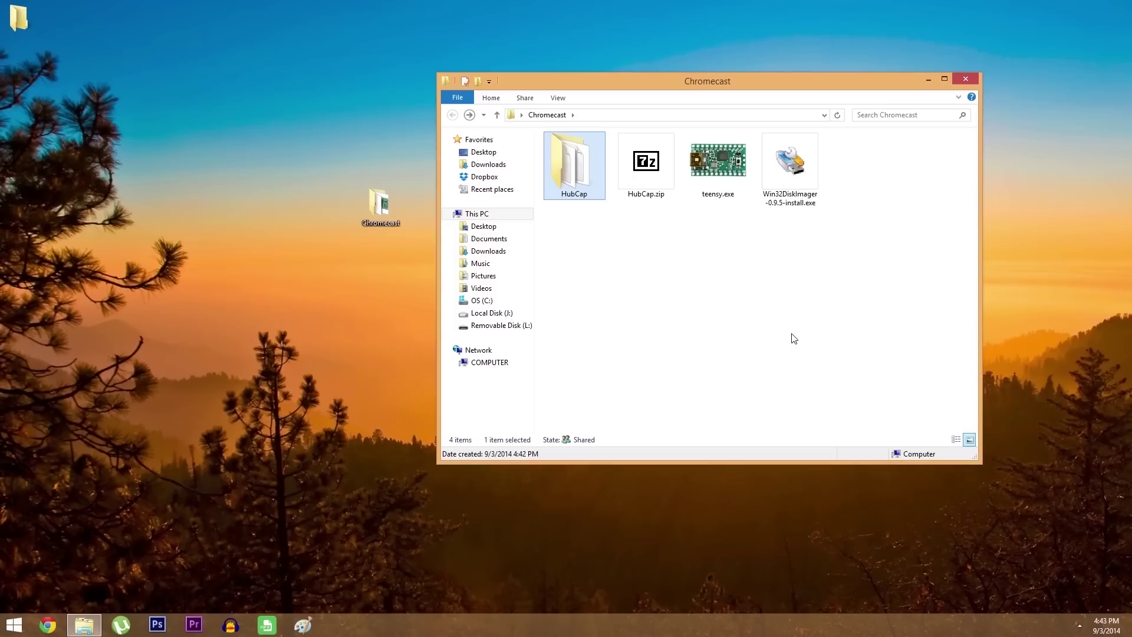
Step: Install Win32DiskImager 0.9.5 with default wizard settings and launch its desktop shortcut as administrator
{"action": "double_click", "coordinate": [793, 160]}
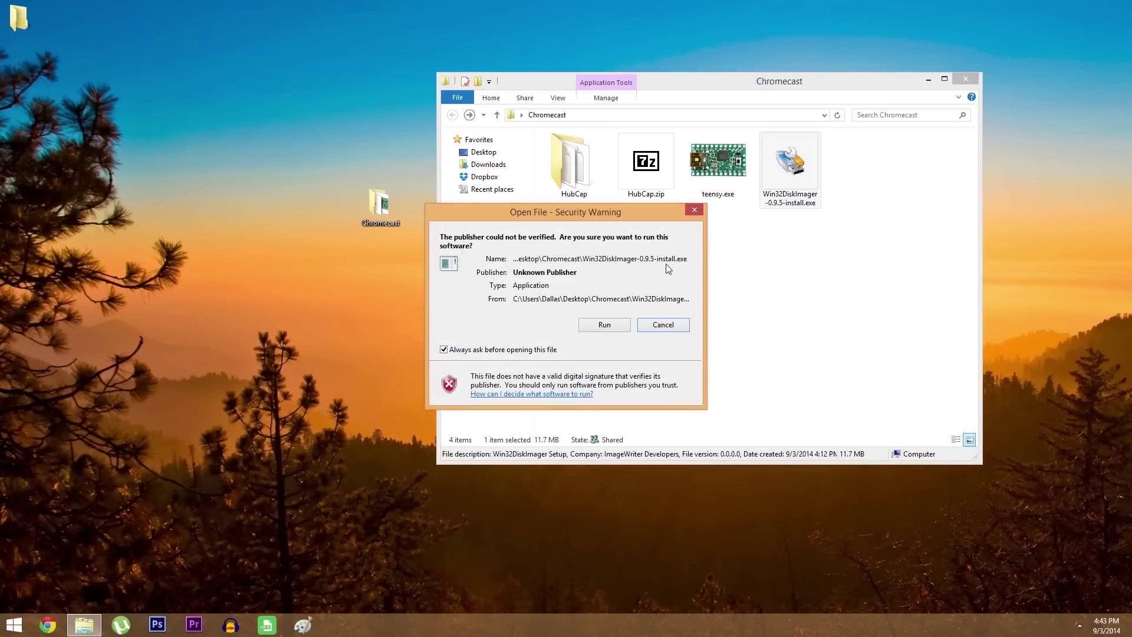
{"action": "left_click", "coordinate": [604, 324]}
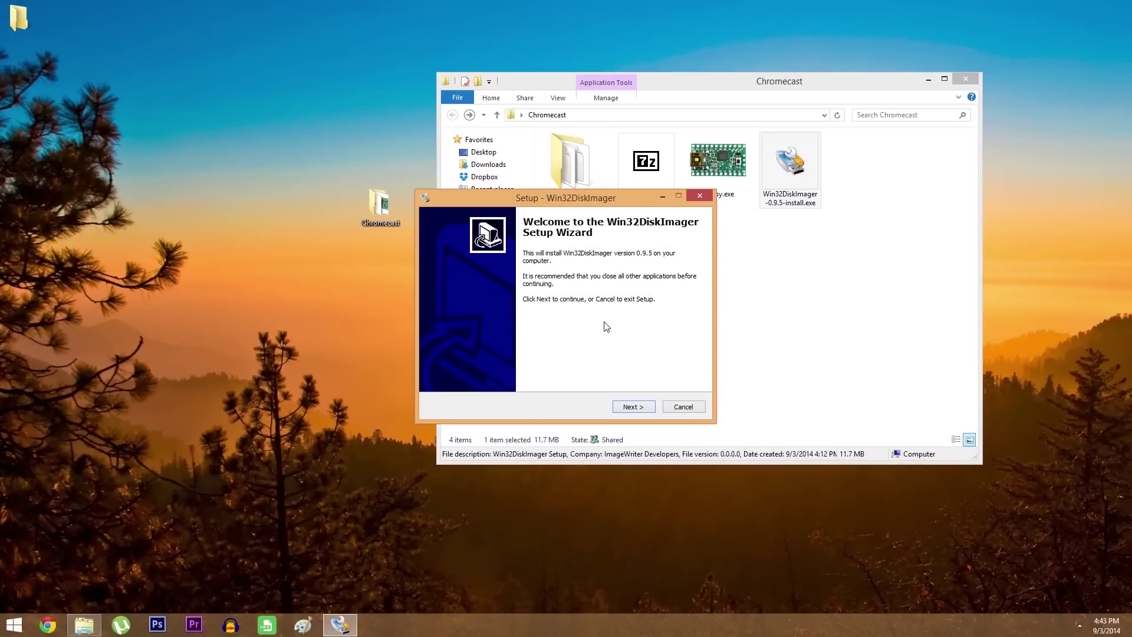
{"action": "left_click", "coordinate": [633, 407]}
{"action": "key", "text": "alt+a"}
{"action": "left_click", "coordinate": [634, 407]}
{"action": "left_click", "coordinate": [634, 406]}
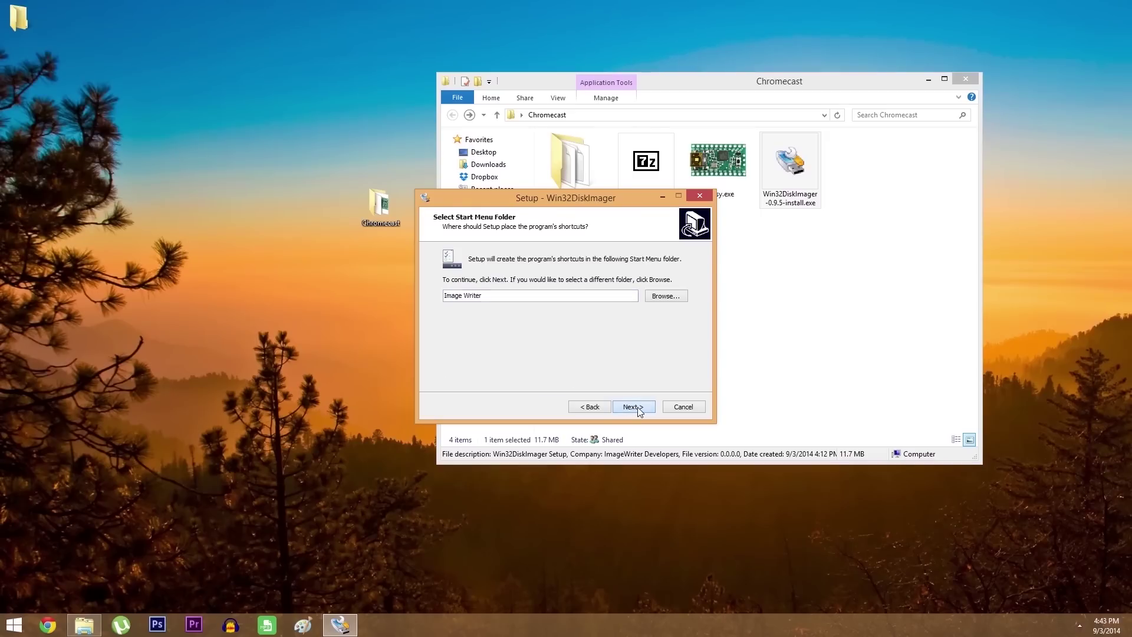
{"action": "left_click", "coordinate": [633, 407]}
{"action": "left_click", "coordinate": [633, 406]}
{"action": "left_click", "coordinate": [633, 407]}
{"action": "left_click", "coordinate": [637, 408]}
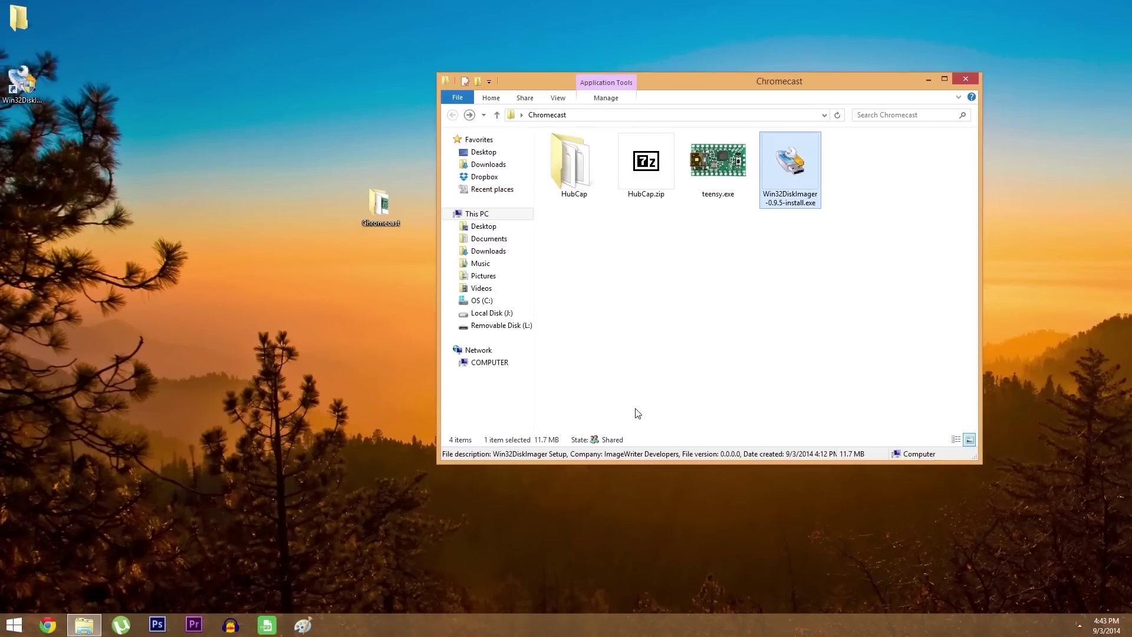
{"action": "right_click", "coordinate": [23, 92]}
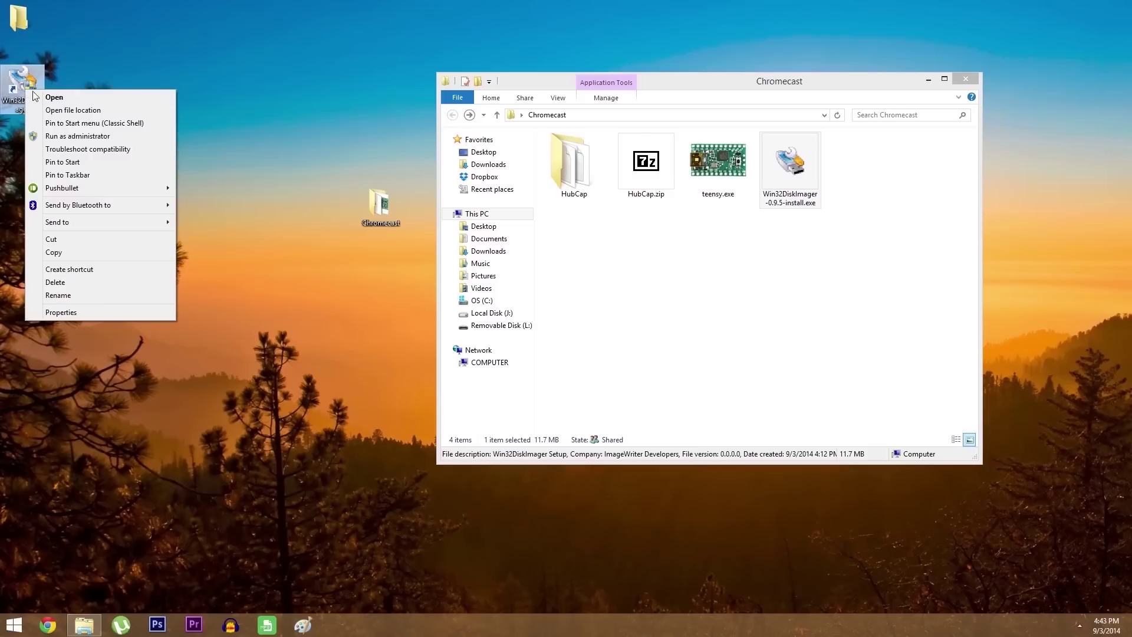
{"action": "left_click", "coordinate": [85, 139]}
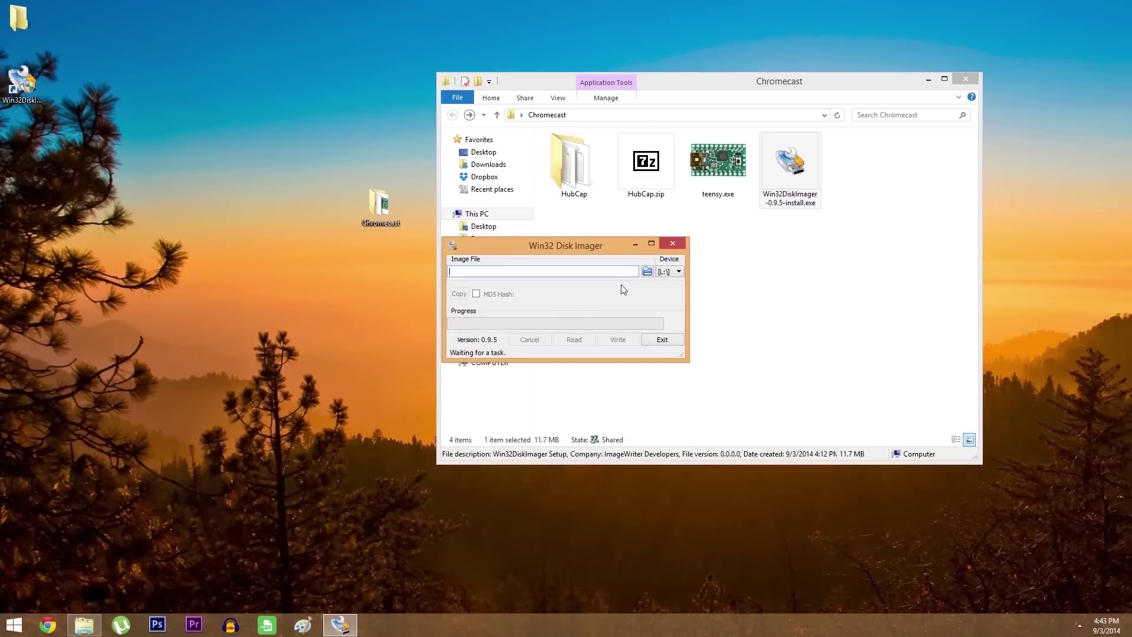
Step: Load hubcap-flashcast.bin from Desktop > Chromecast > HubCap as the image, showing all file types
{"action": "left_click", "coordinate": [647, 272]}
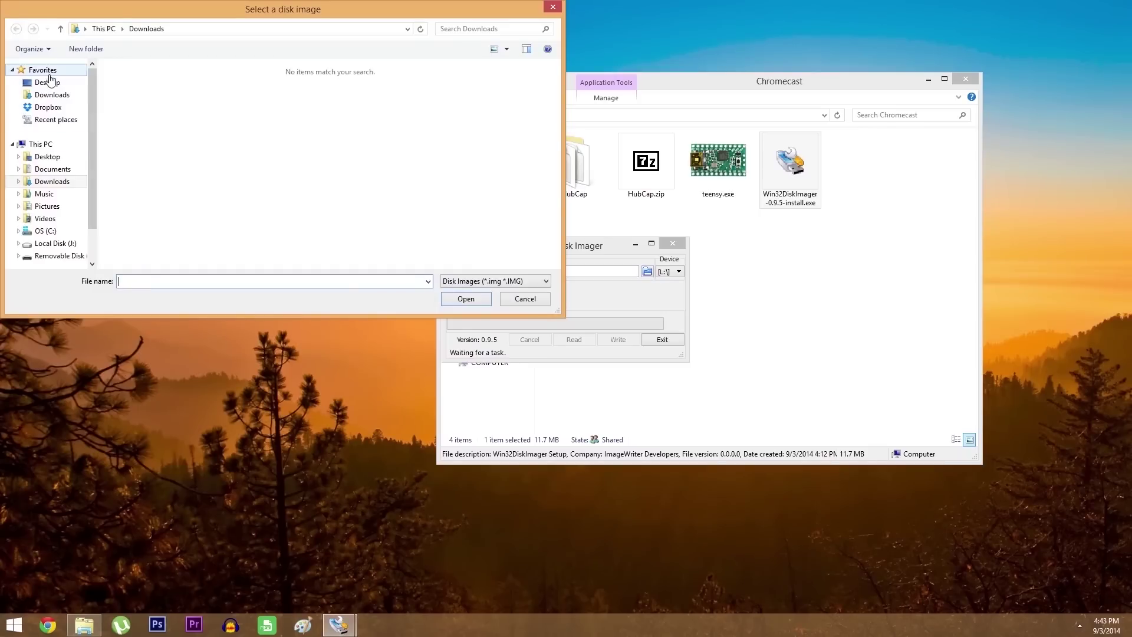
{"action": "left_click", "coordinate": [52, 84]}
{"action": "double_click", "coordinate": [469, 114]}
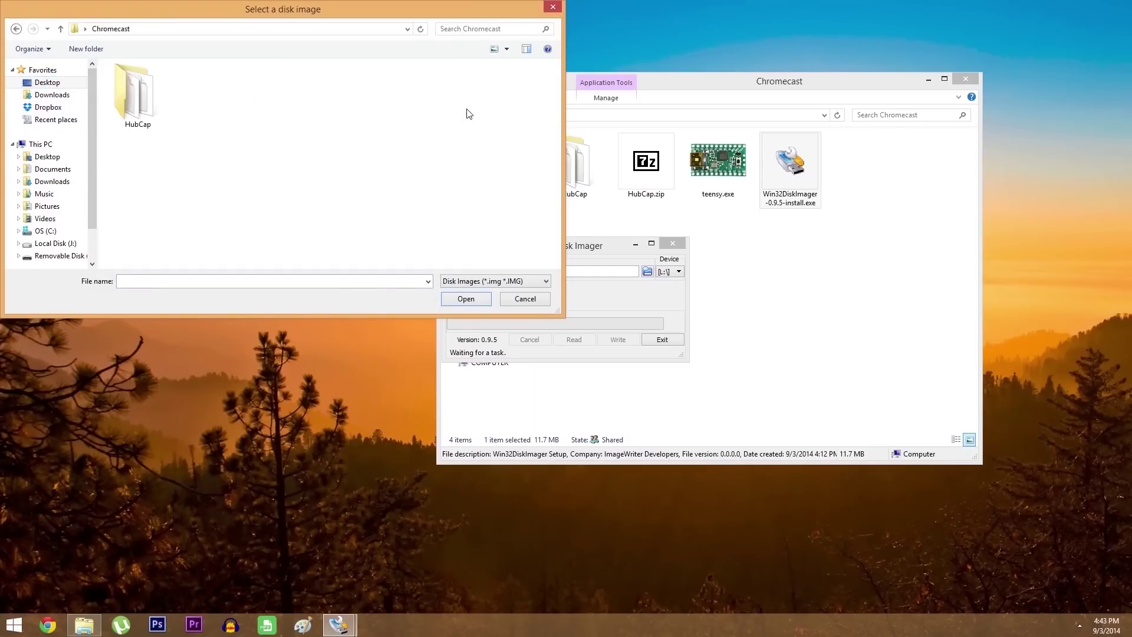
{"action": "double_click", "coordinate": [147, 97]}
{"action": "left_click", "coordinate": [496, 284]}
{"action": "left_click", "coordinate": [493, 299]}
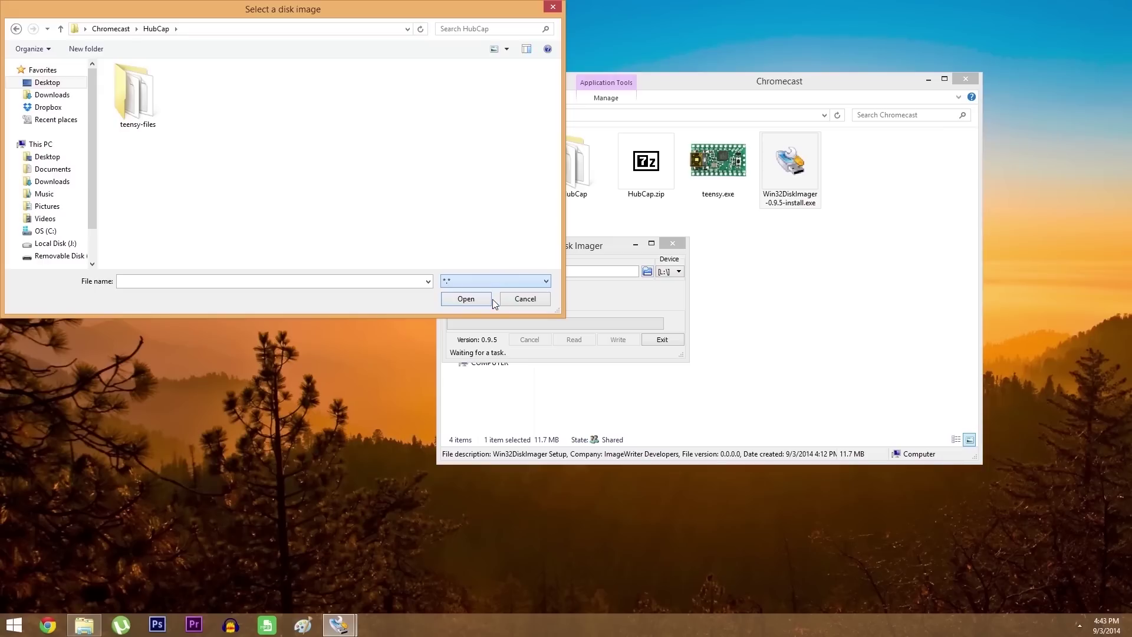
{"action": "left_click", "coordinate": [225, 139]}
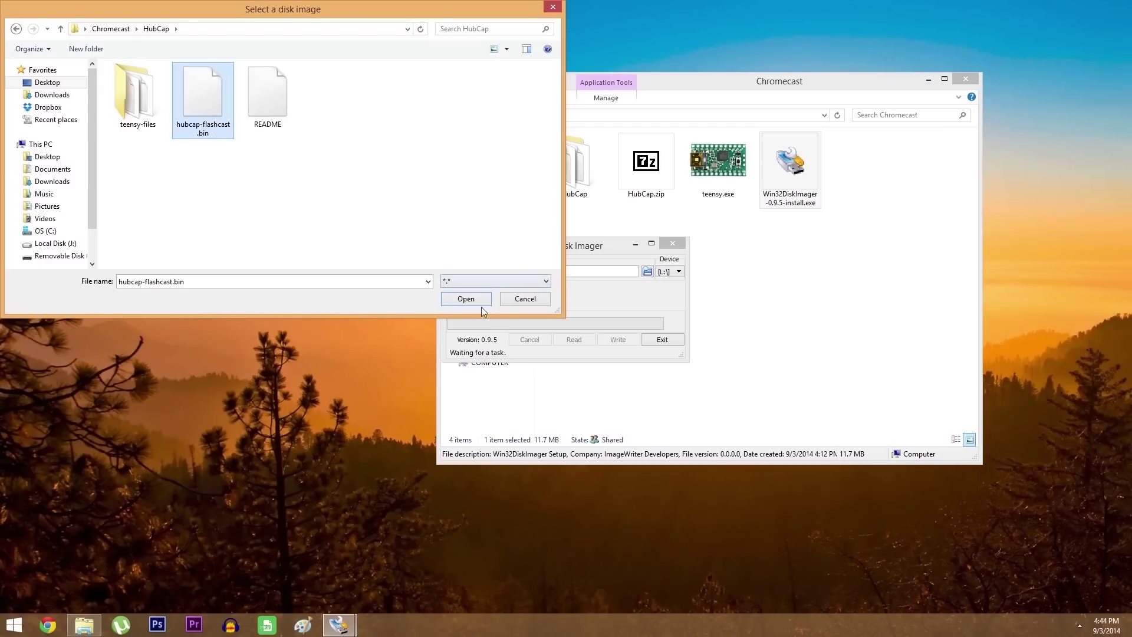
{"action": "left_click", "coordinate": [466, 299]}
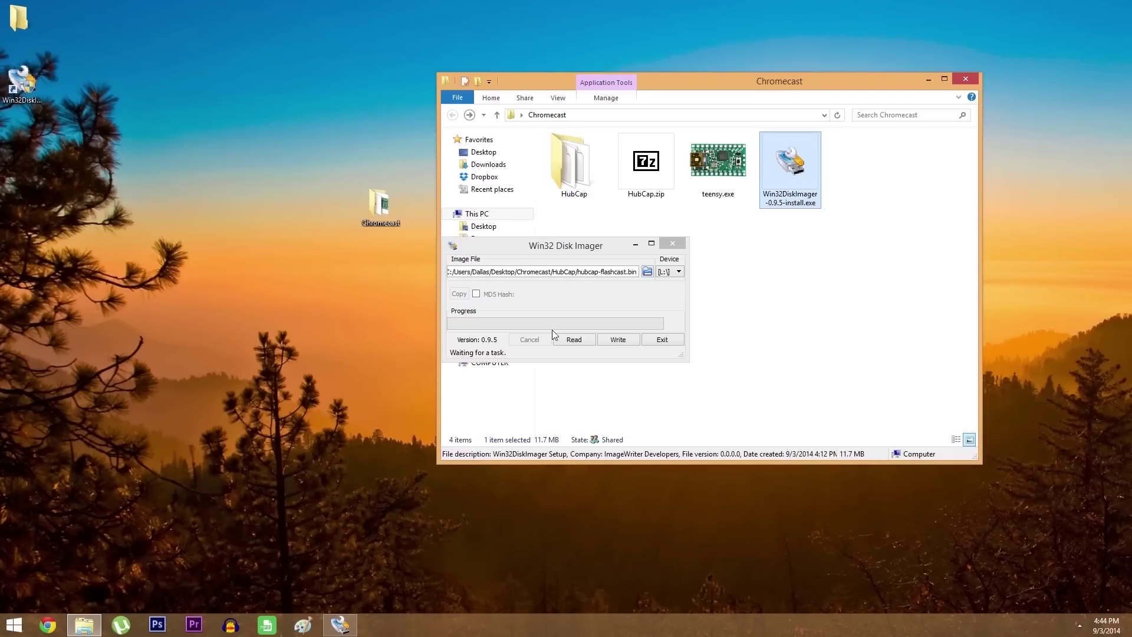
{"action": "left_click", "coordinate": [669, 274]}
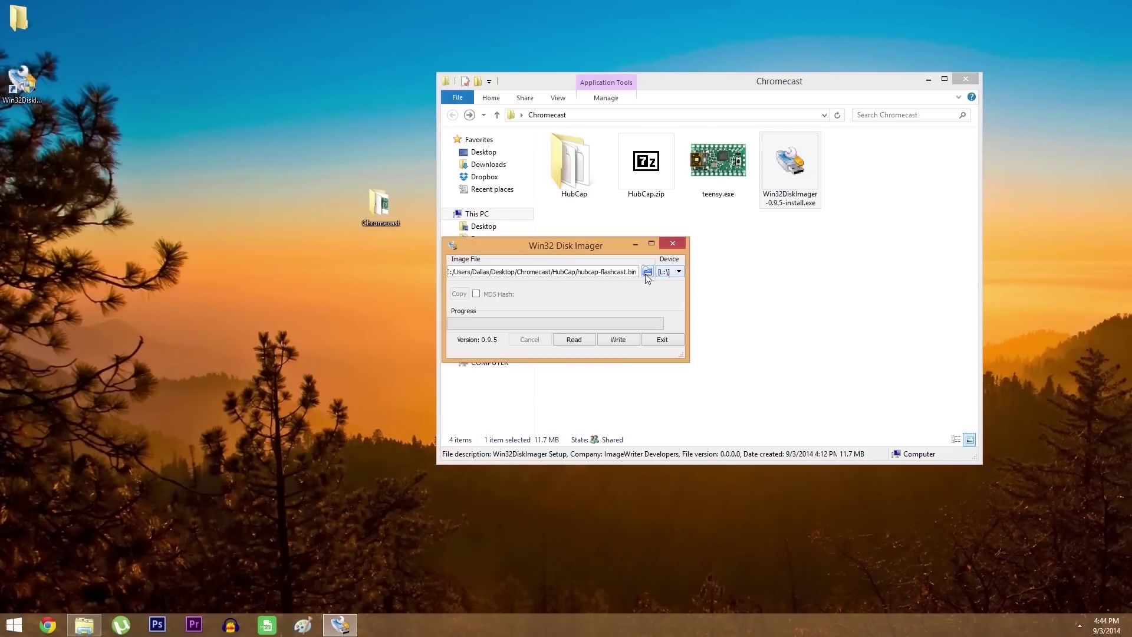
Step: Write the image to drive L:, confirm the overwrite, and exit after the successful write
{"action": "left_click", "coordinate": [618, 340]}
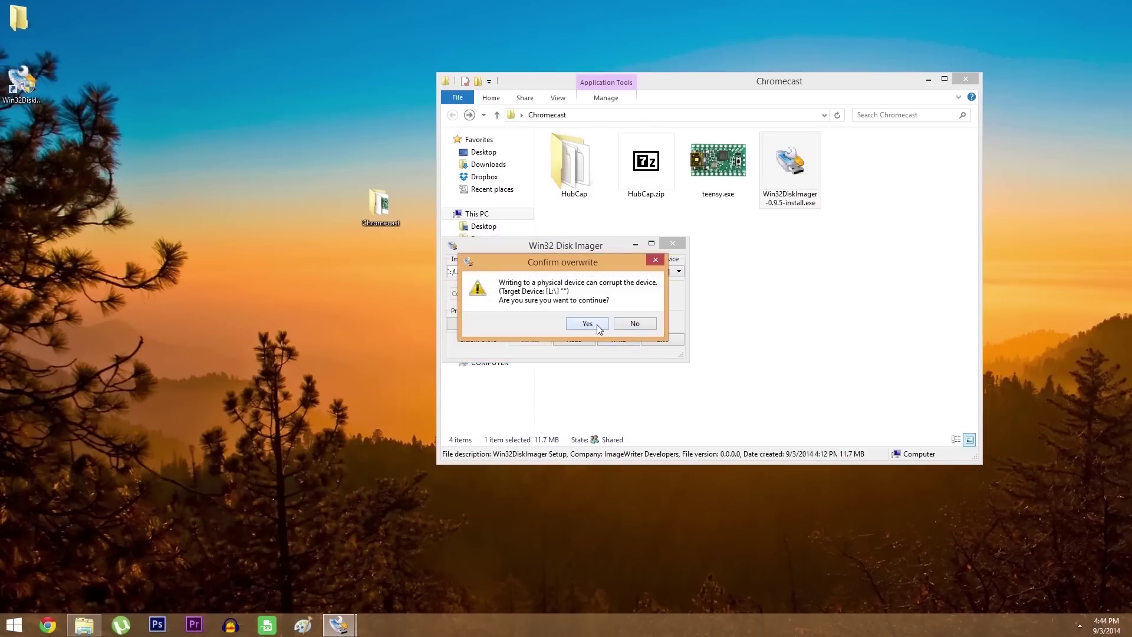
{"action": "left_click", "coordinate": [598, 323]}
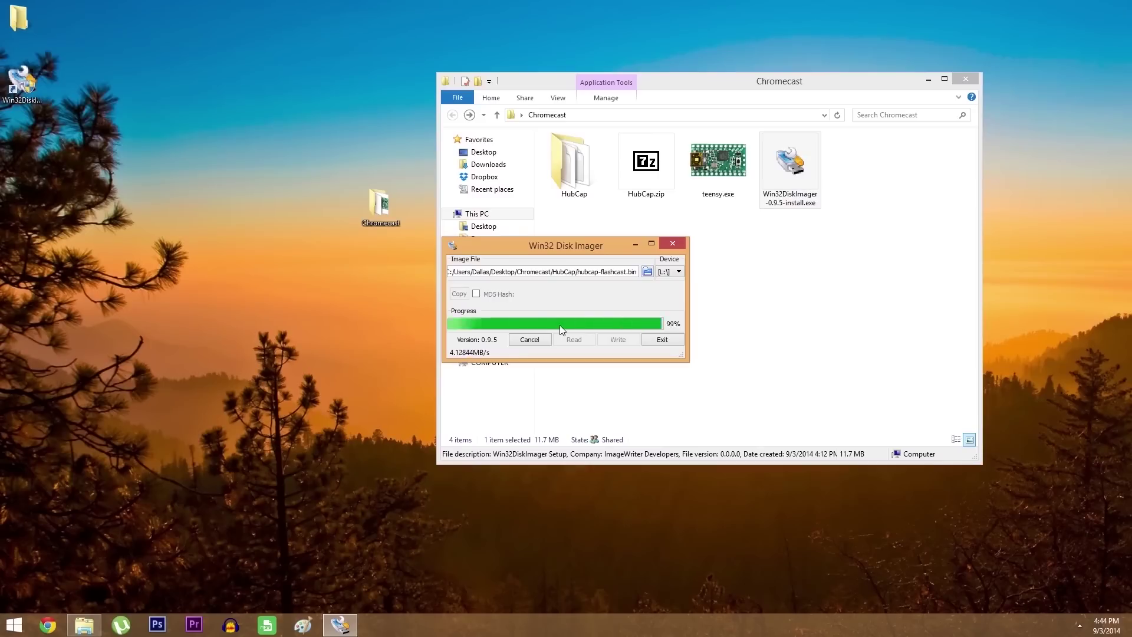
{"action": "left_click", "coordinate": [582, 318]}
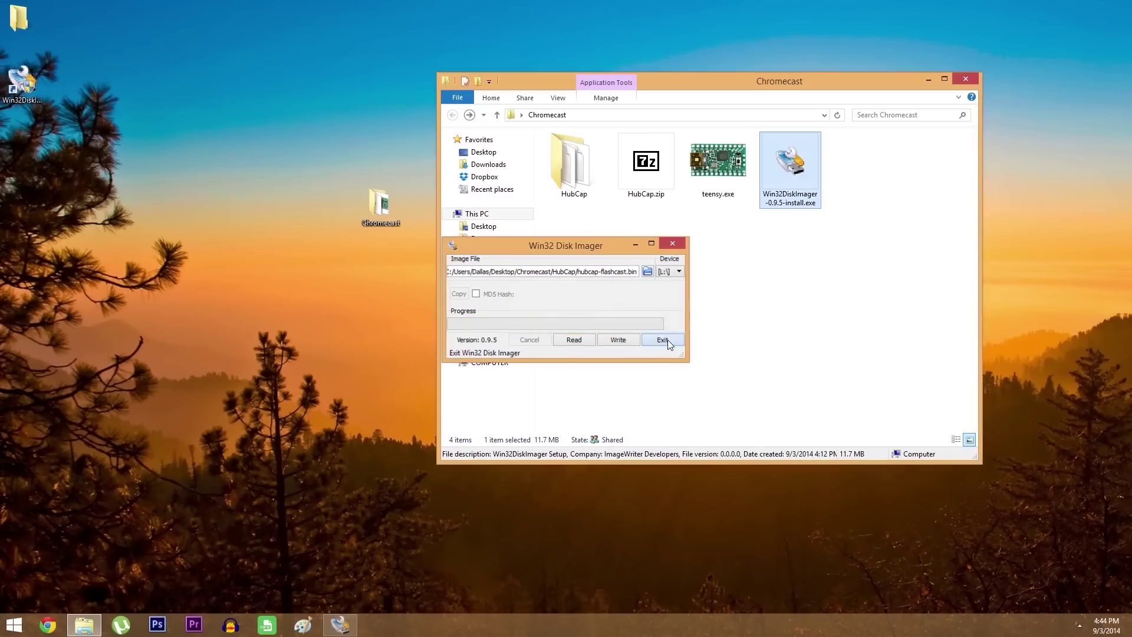
{"action": "left_click", "coordinate": [668, 341]}
Step: Eject Removable Disk (L:), return to the Chromecast folder, and launch teensy.exe
{"action": "left_click", "coordinate": [484, 216]}
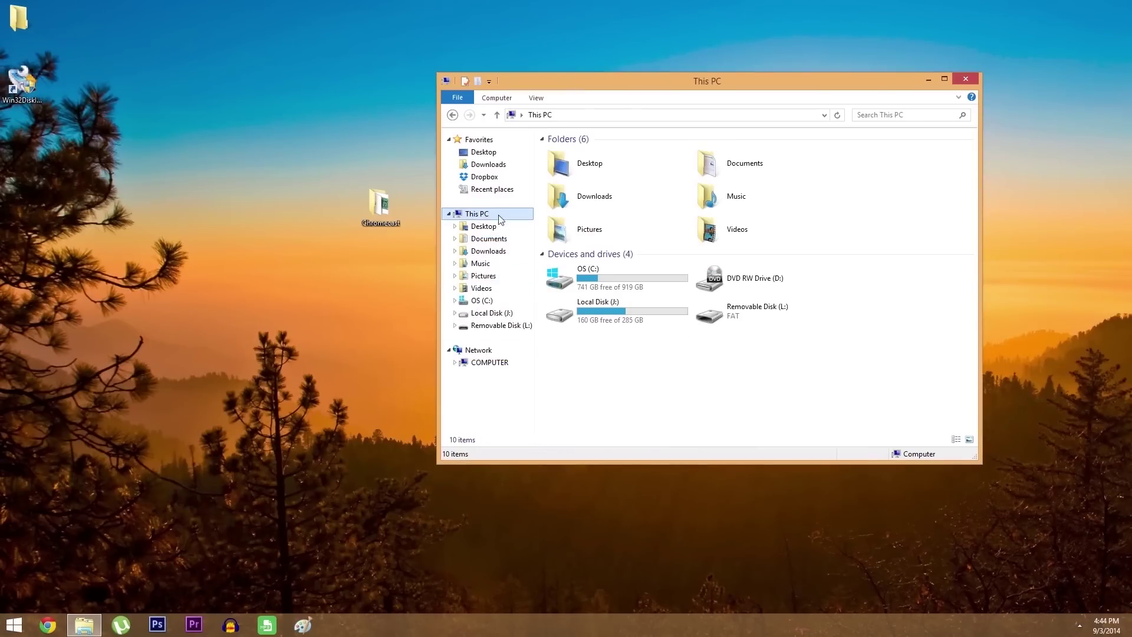
{"action": "right_click", "coordinate": [773, 310]}
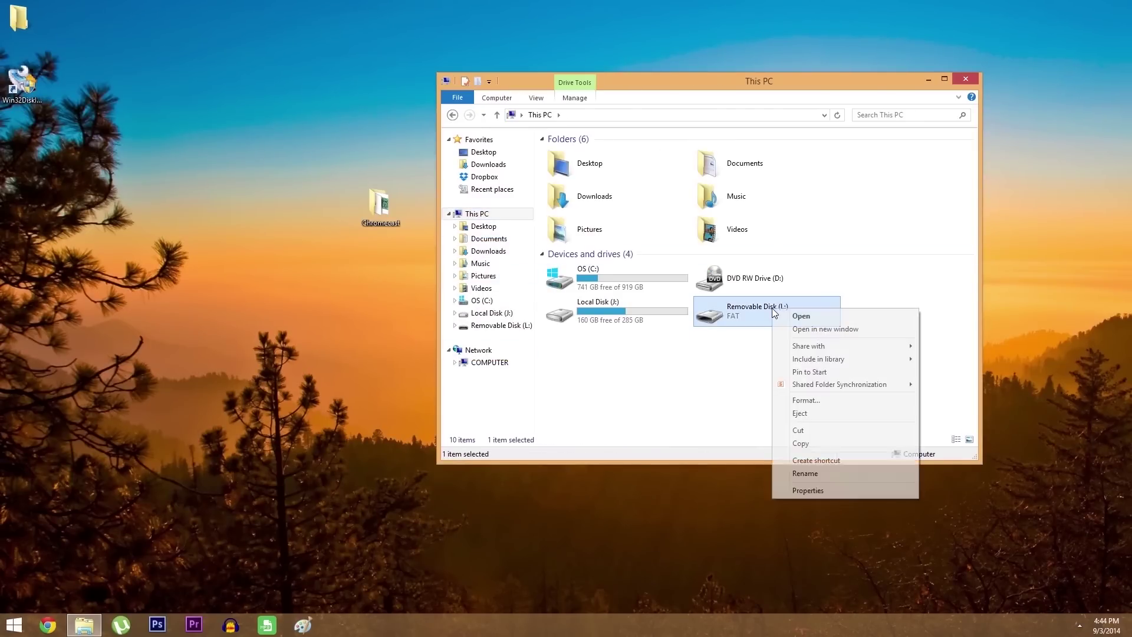
{"action": "left_click", "coordinate": [824, 413]}
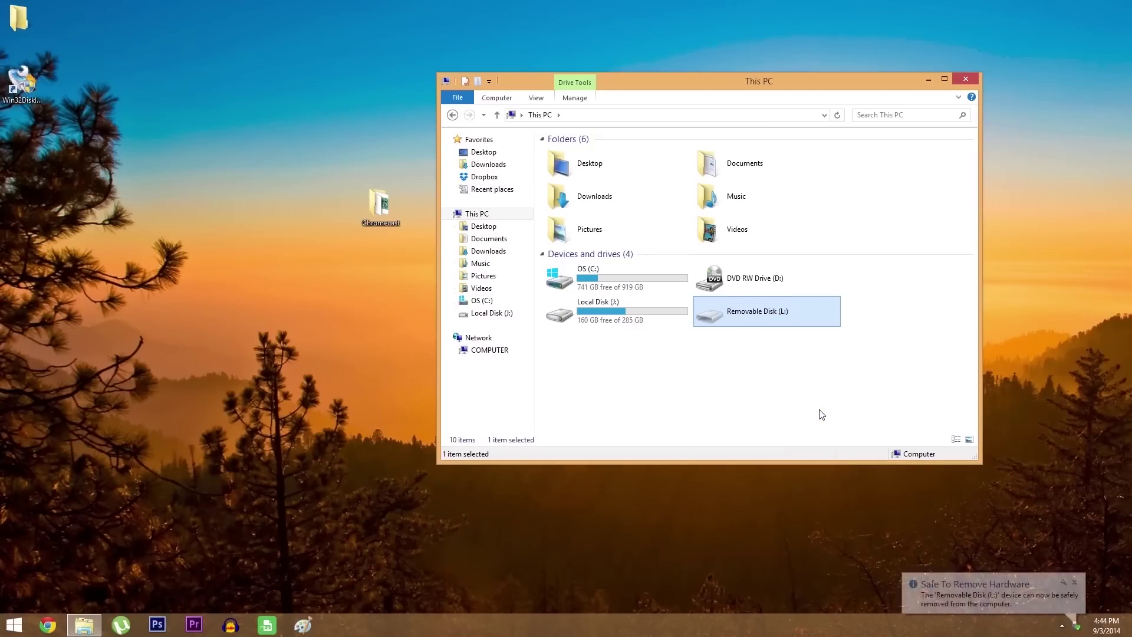
{"action": "key", "text": "alt+Left"}
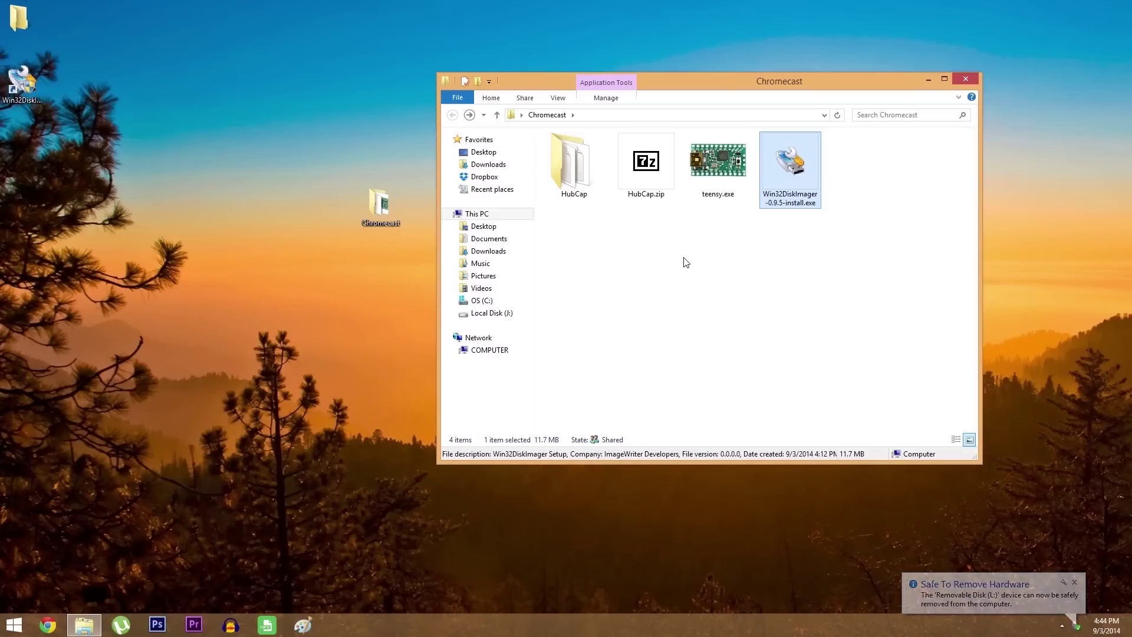
{"action": "double_click", "coordinate": [724, 166]}
Step: Load regular_16664.hex from Chromecast > HubCap > teensy-files and program it onto the Teensy
{"action": "left_click", "coordinate": [608, 325]}
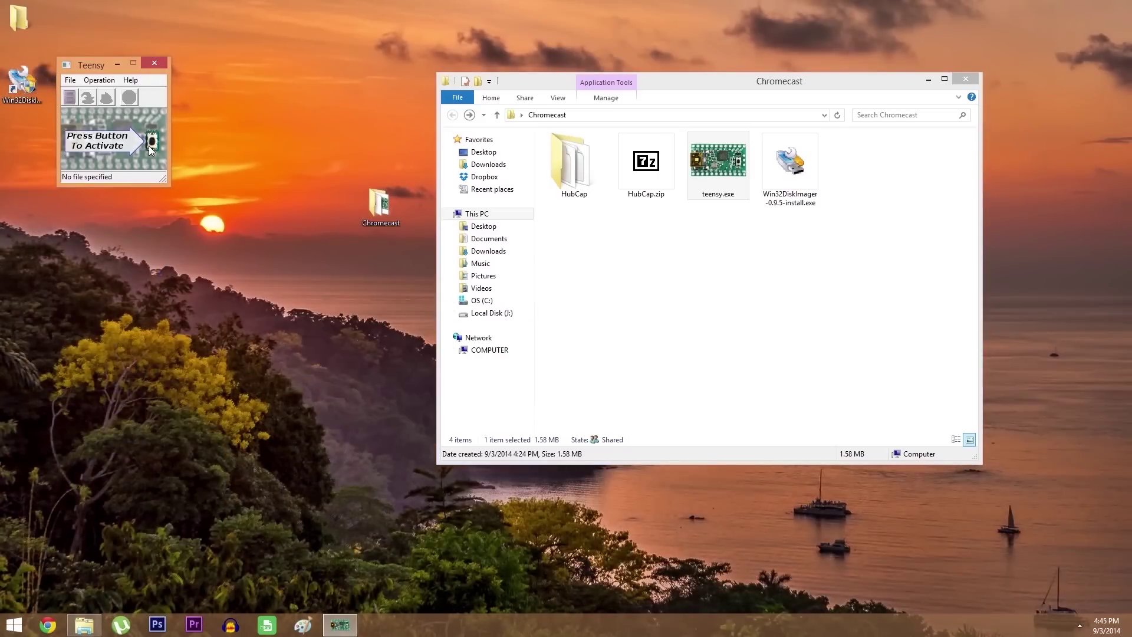
{"action": "left_click", "coordinate": [72, 96]}
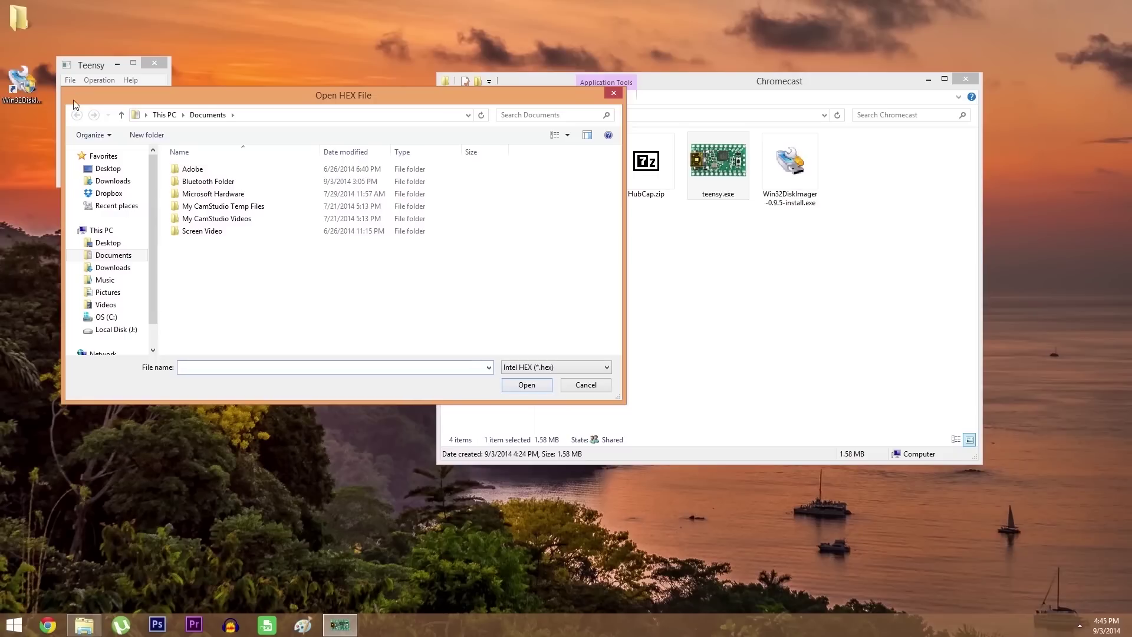
{"action": "left_click", "coordinate": [107, 168]}
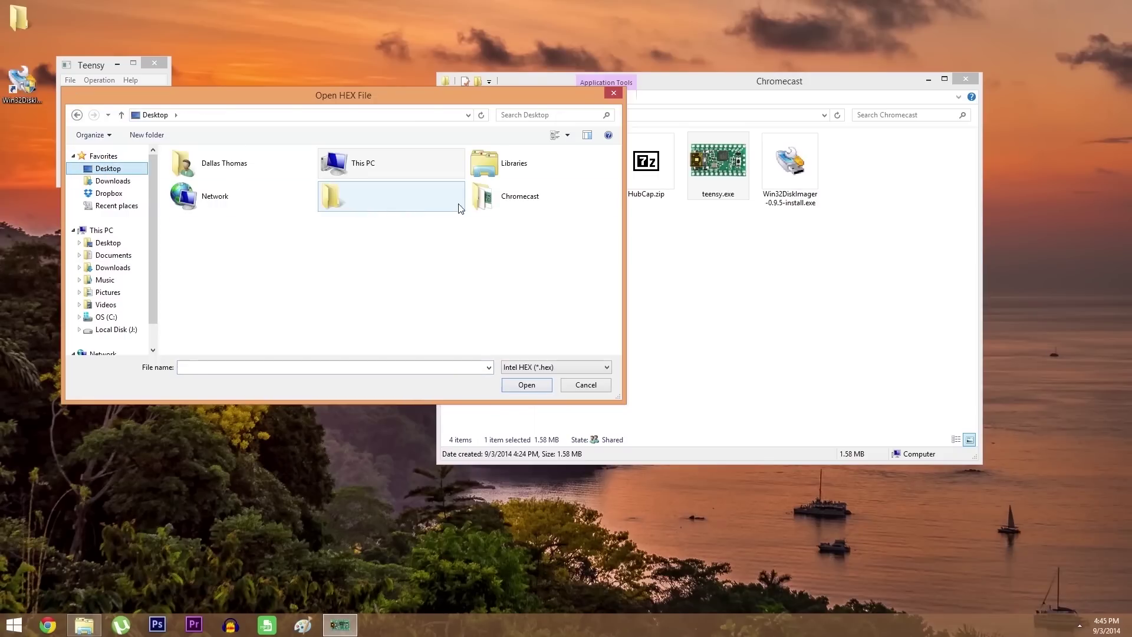
{"action": "double_click", "coordinate": [497, 199]}
{"action": "double_click", "coordinate": [223, 189]}
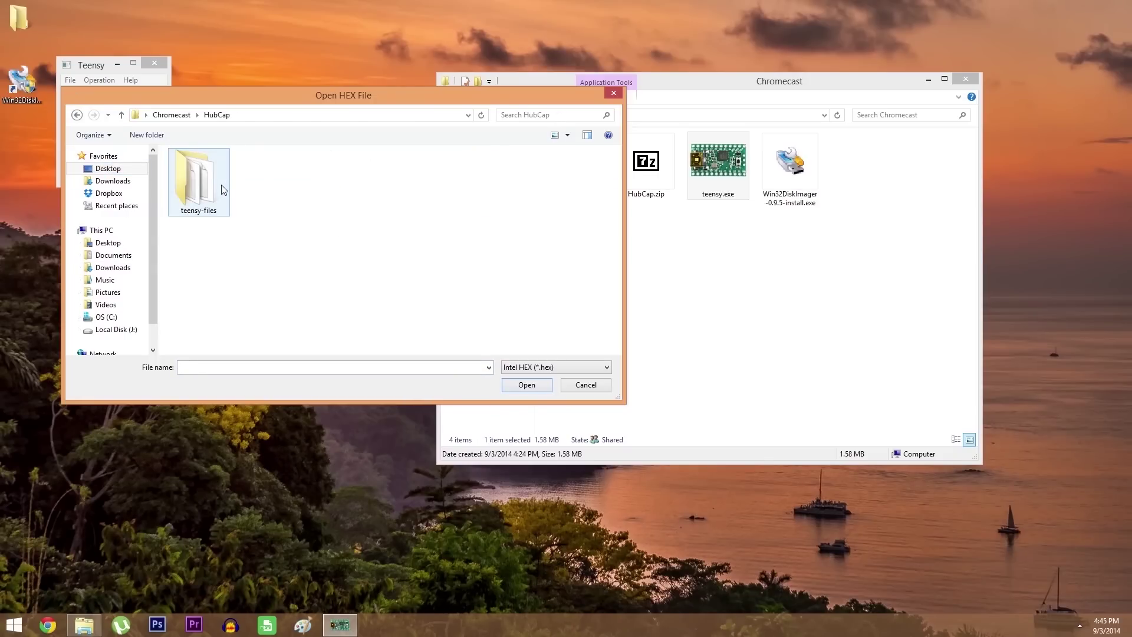
{"action": "double_click", "coordinate": [221, 185]}
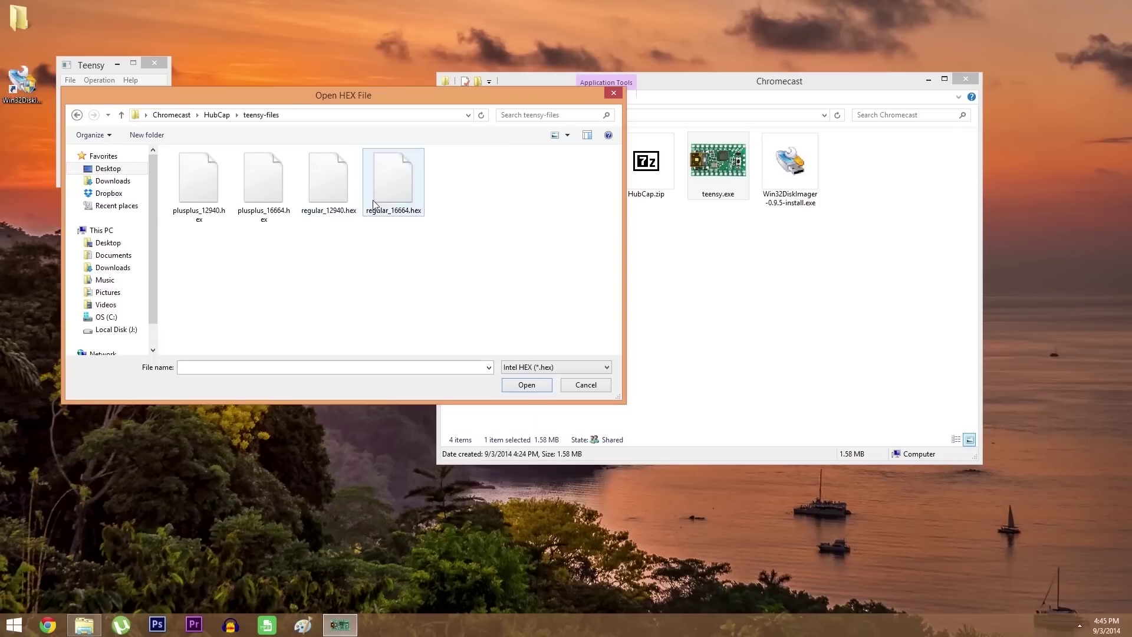
{"action": "left_click", "coordinate": [415, 216]}
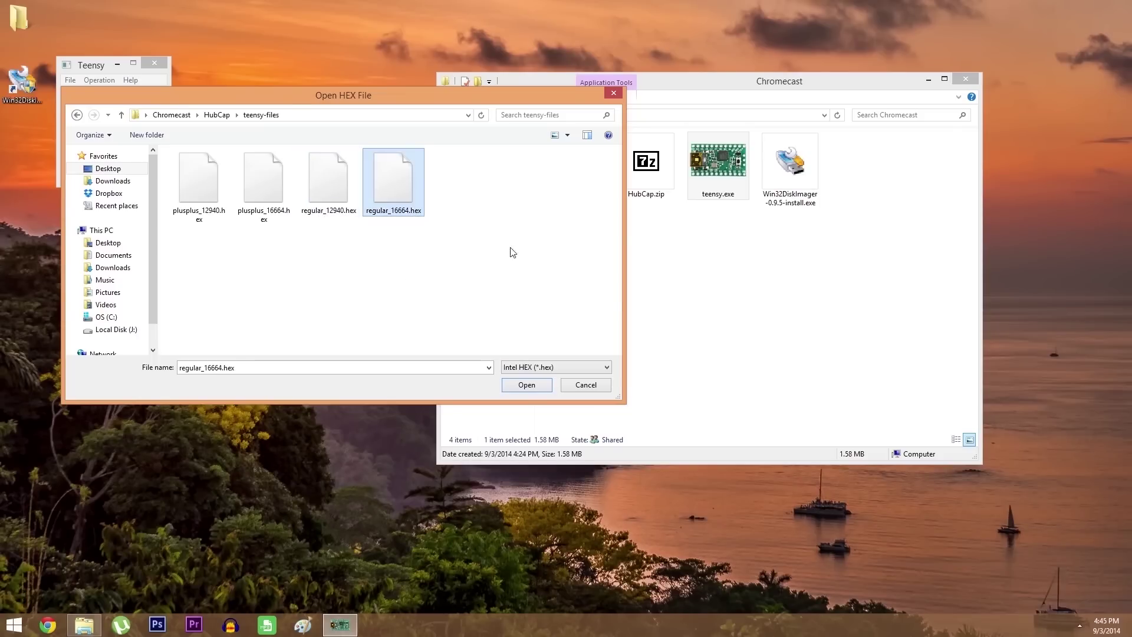
{"action": "left_click", "coordinate": [526, 385]}
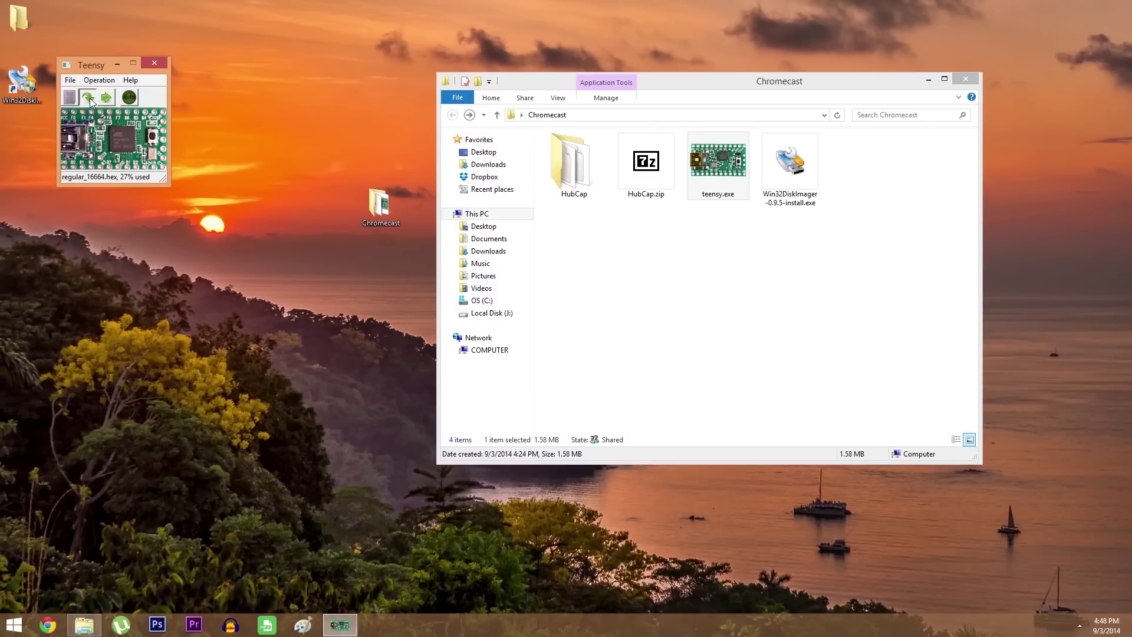
{"action": "left_click", "coordinate": [88, 98]}
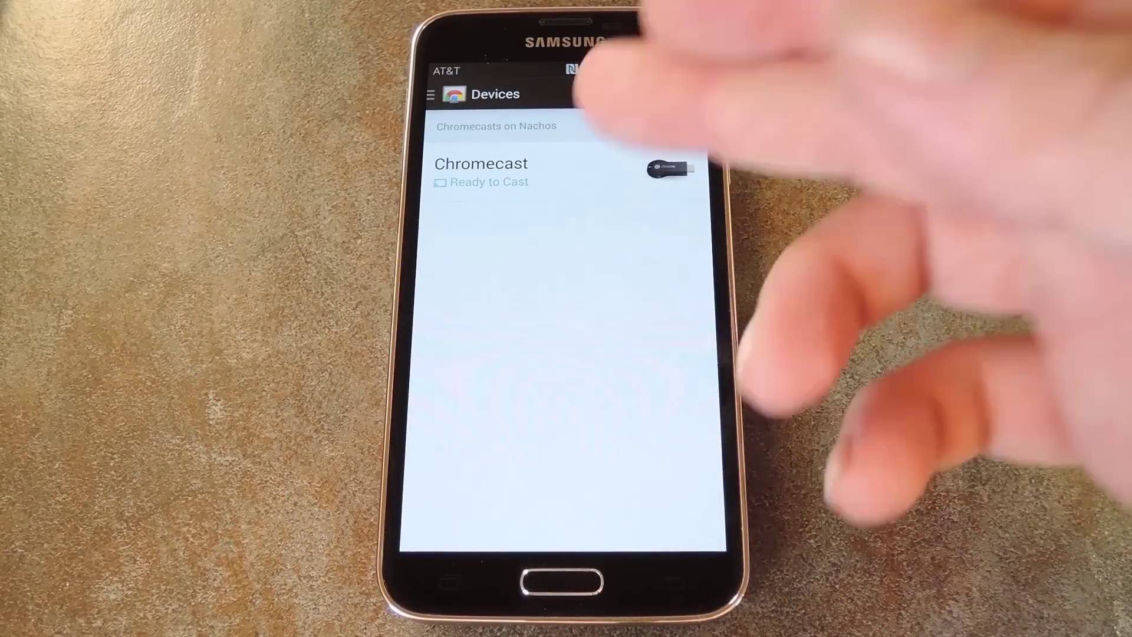
Step: Find the Chromecast's IP address 192.168.1.9 in its device settings
{"action": "left_click", "coordinate": [531, 168]}
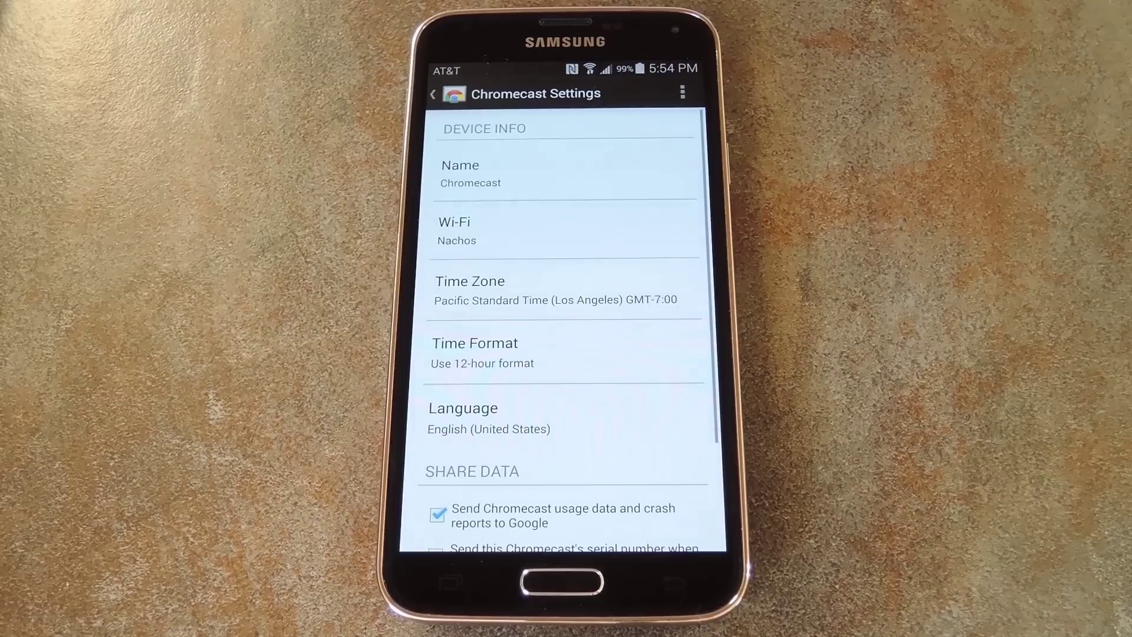
{"action": "scroll", "coordinate": [590, 265], "scroll_direction": "down", "scroll_amount": 3}
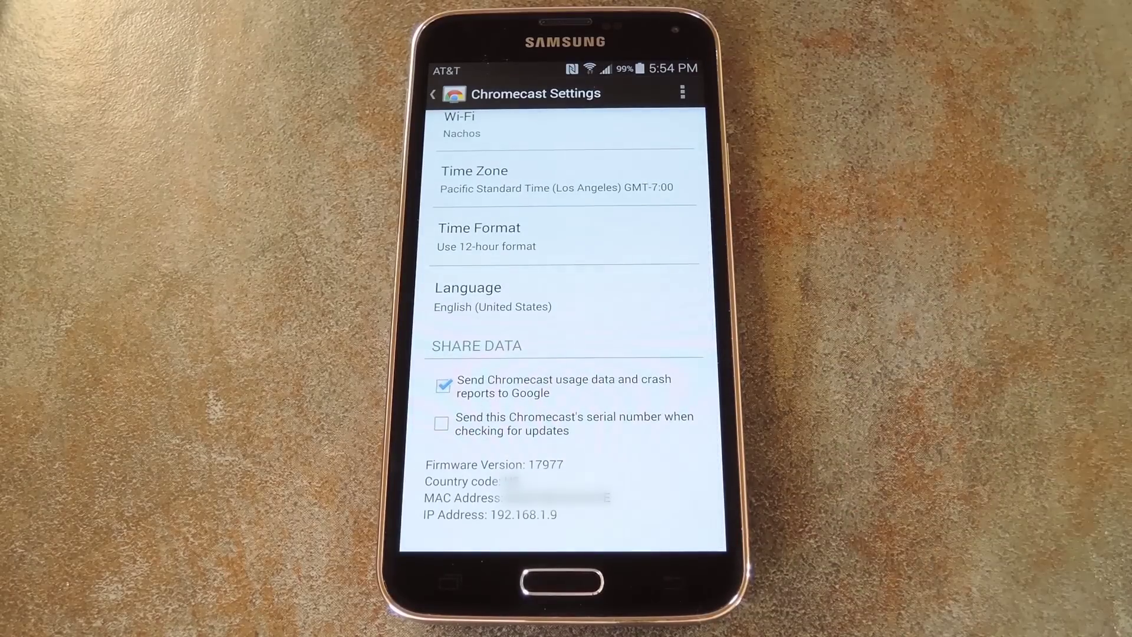
{"action": "scroll", "coordinate": [590, 489], "scroll_direction": "down", "scroll_amount": 1}
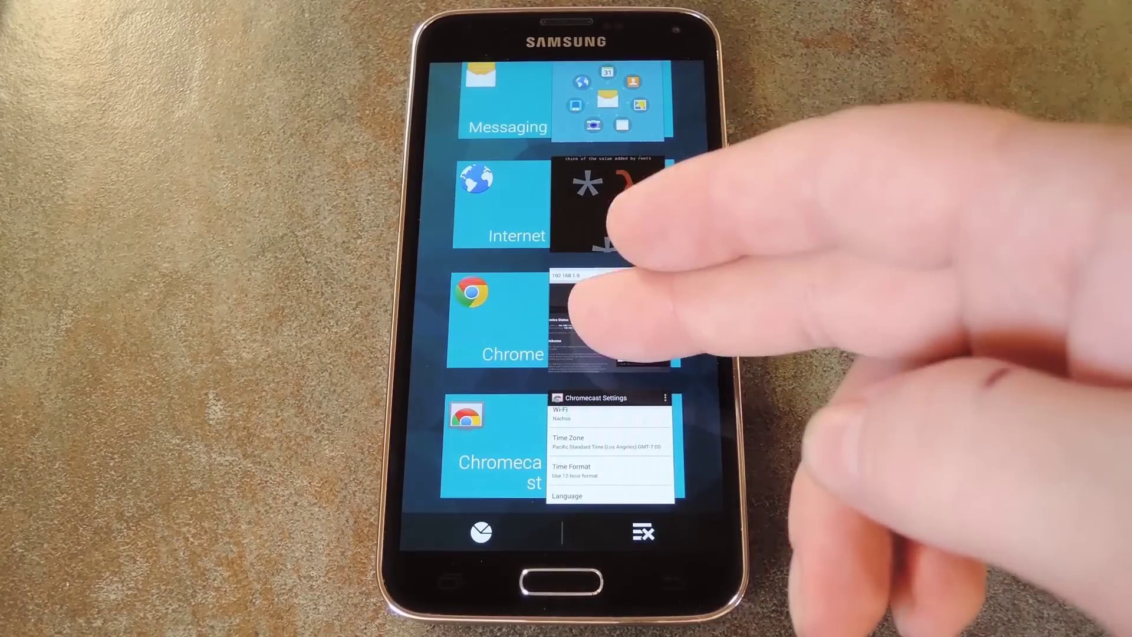
Step: View the Team Eureka page at 192.168.1.9 in Chrome, zoomed toward the tweets panel
{"action": "left_click", "coordinate": [584, 312]}
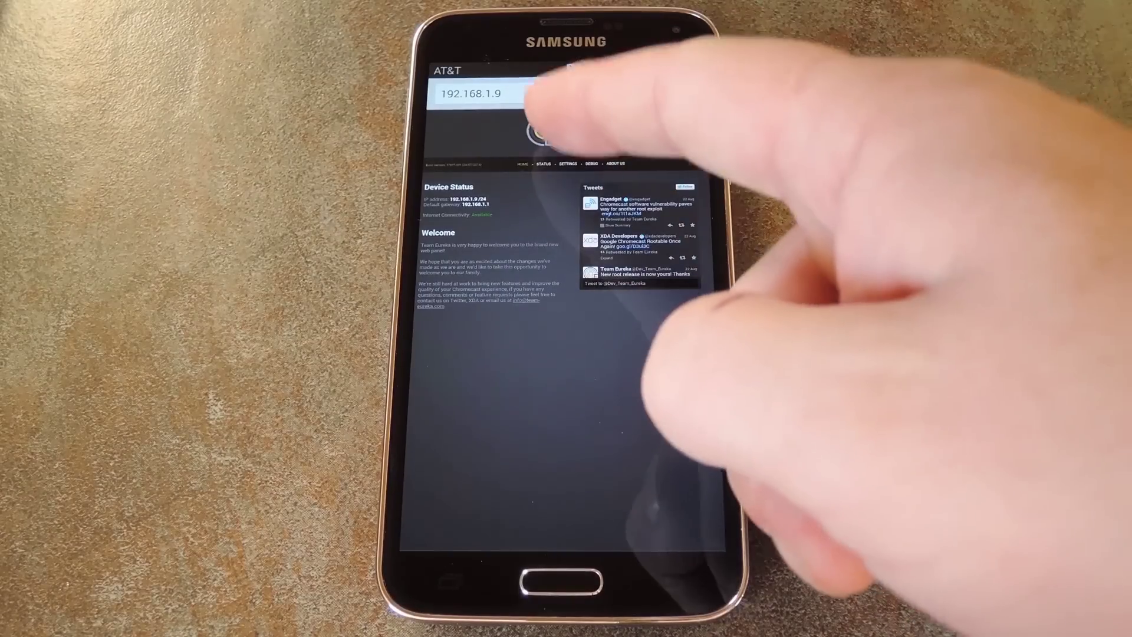
{"action": "double_click", "coordinate": [531, 101]}
{"action": "left_click_drag", "start_coordinate": [518, 215], "coordinate": [575, 201]}
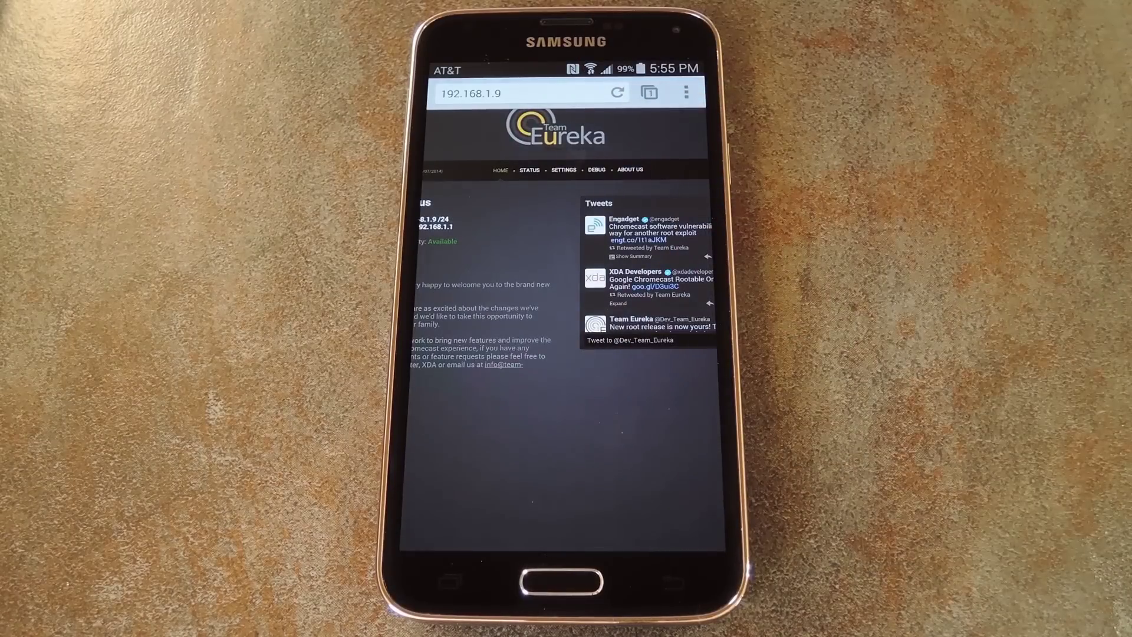